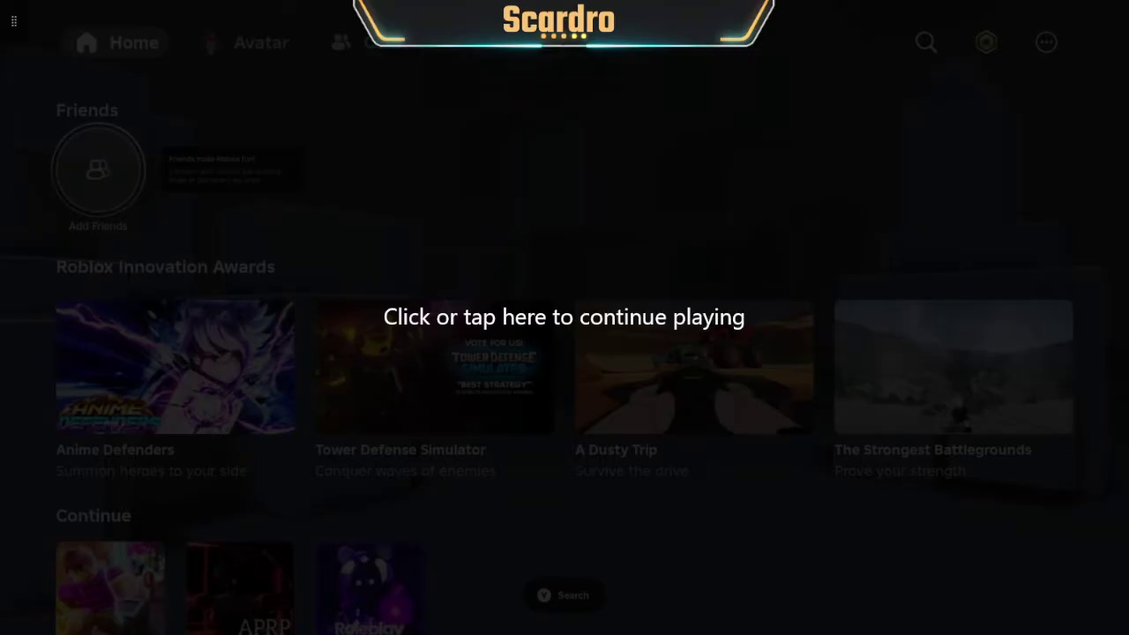
- Switch to Edge, open Roblox from the search results, and log out of the current account
click(544, 188)
key(alt+Tab)
drag(522, 122, 516, 75)
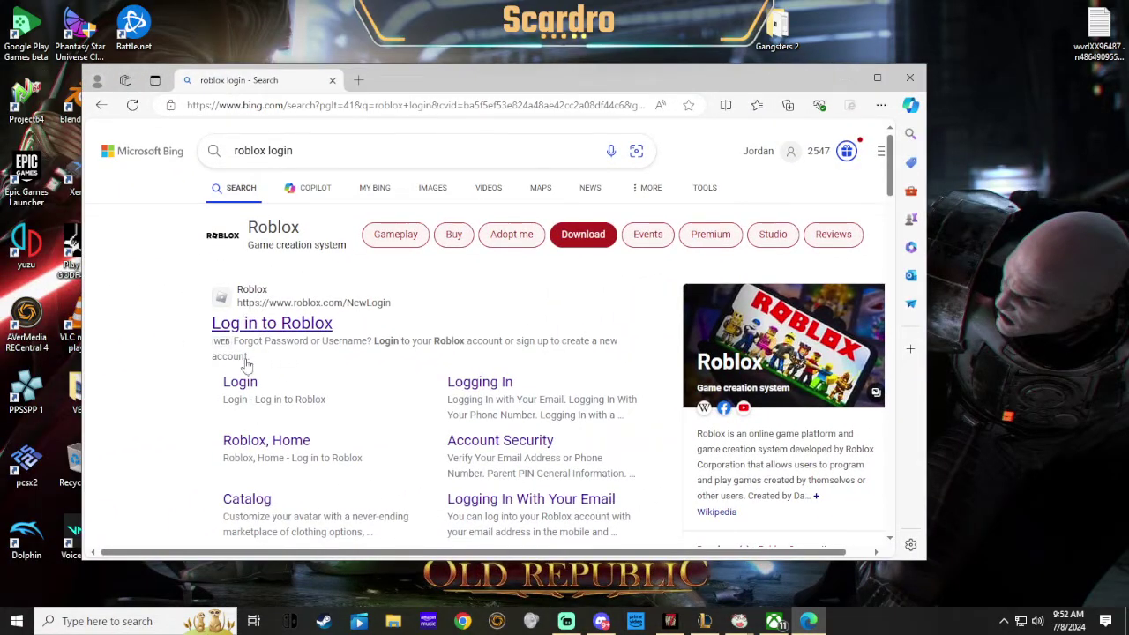
click(269, 330)
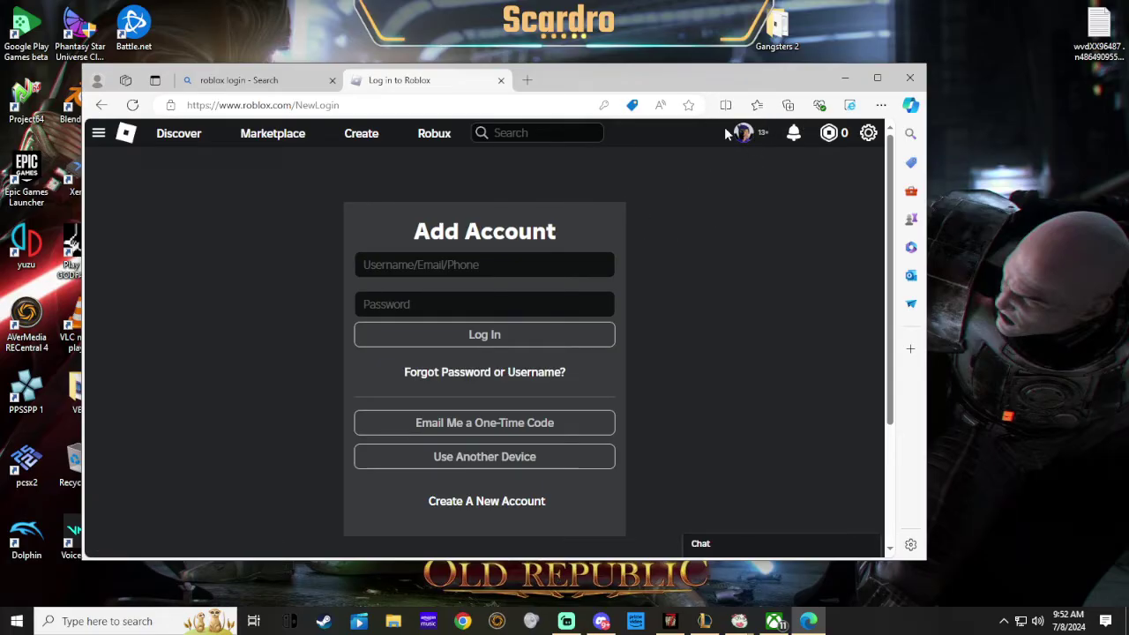
click(743, 132)
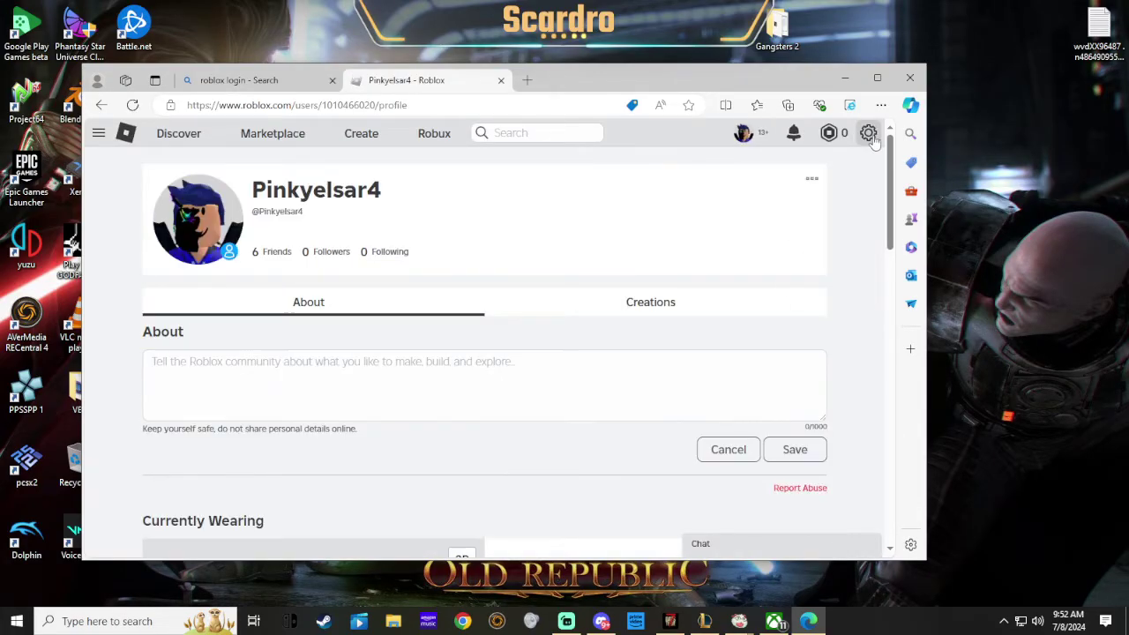
click(868, 132)
click(805, 290)
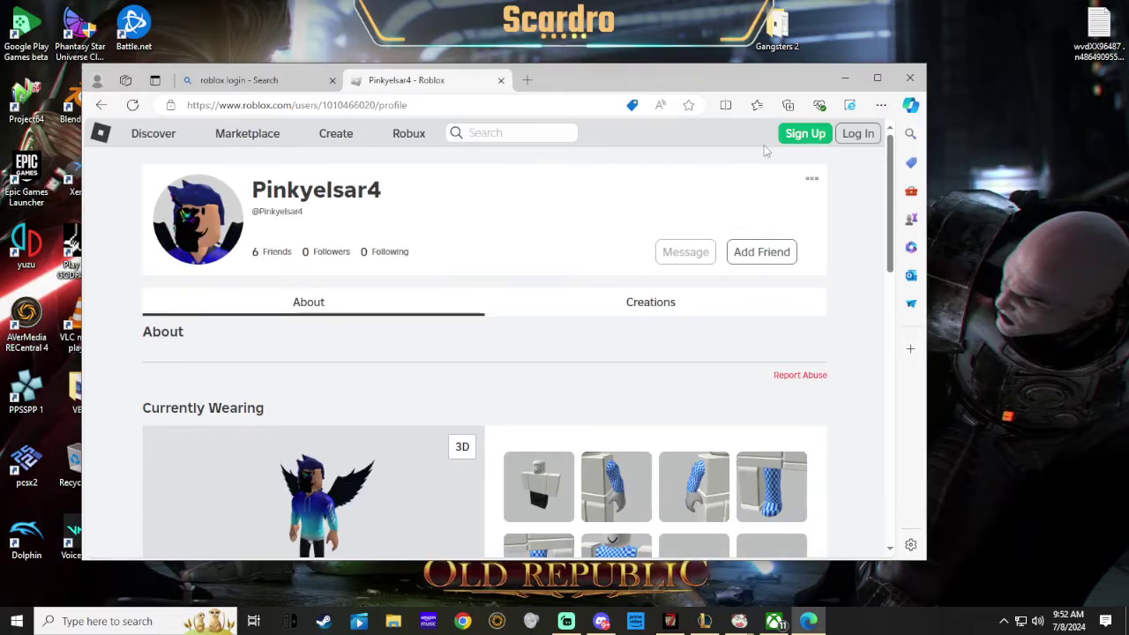
- Bring up a one-time Quick Log In code using Use Another Device
click(860, 134)
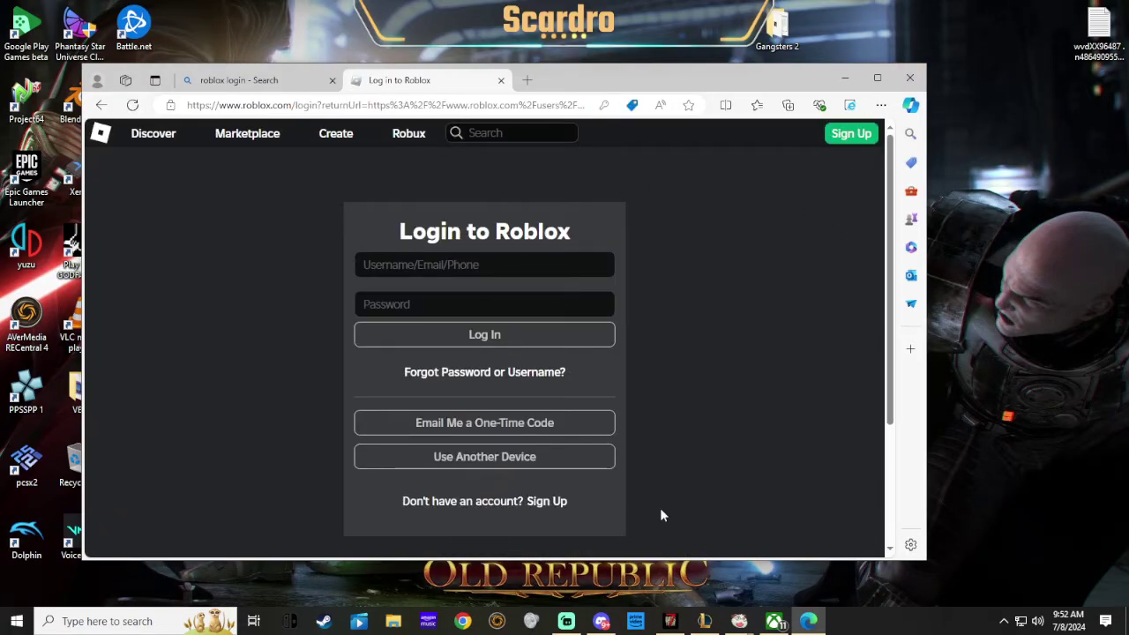
click(532, 456)
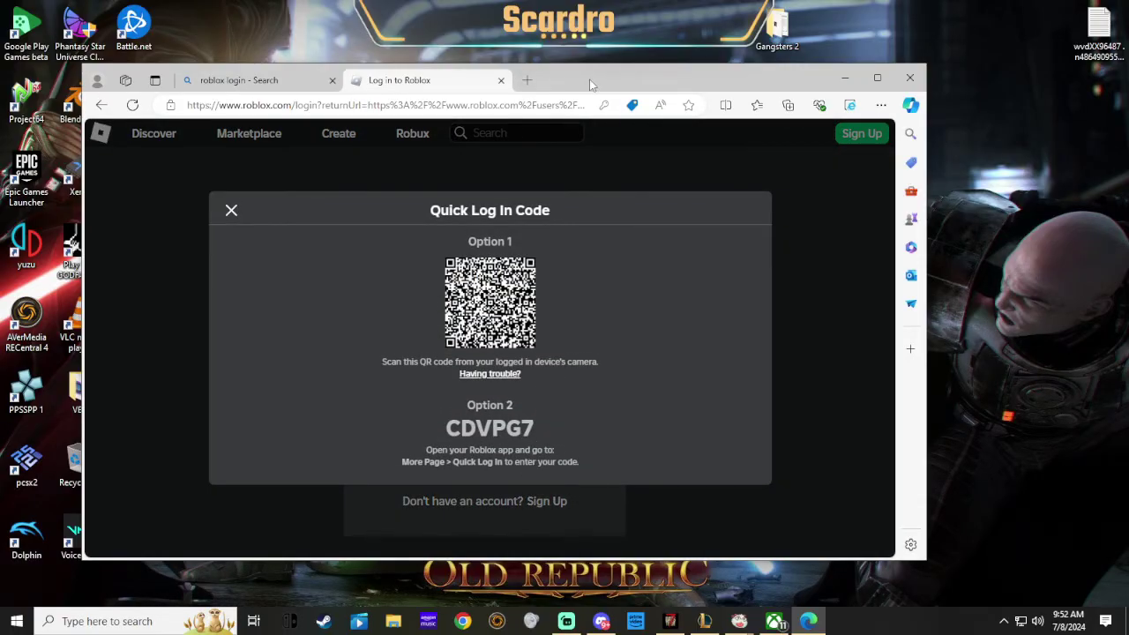
drag(589, 78, 0, 51)
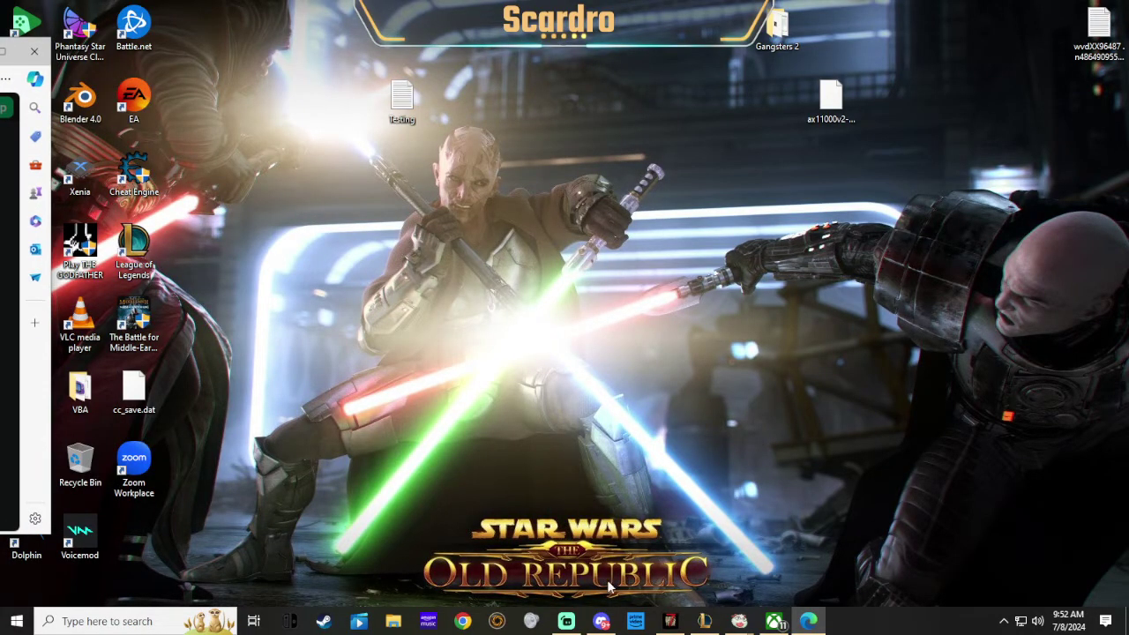
- In the Xbox Roblox app, go to More and open the Quick Log In page
click(775, 621)
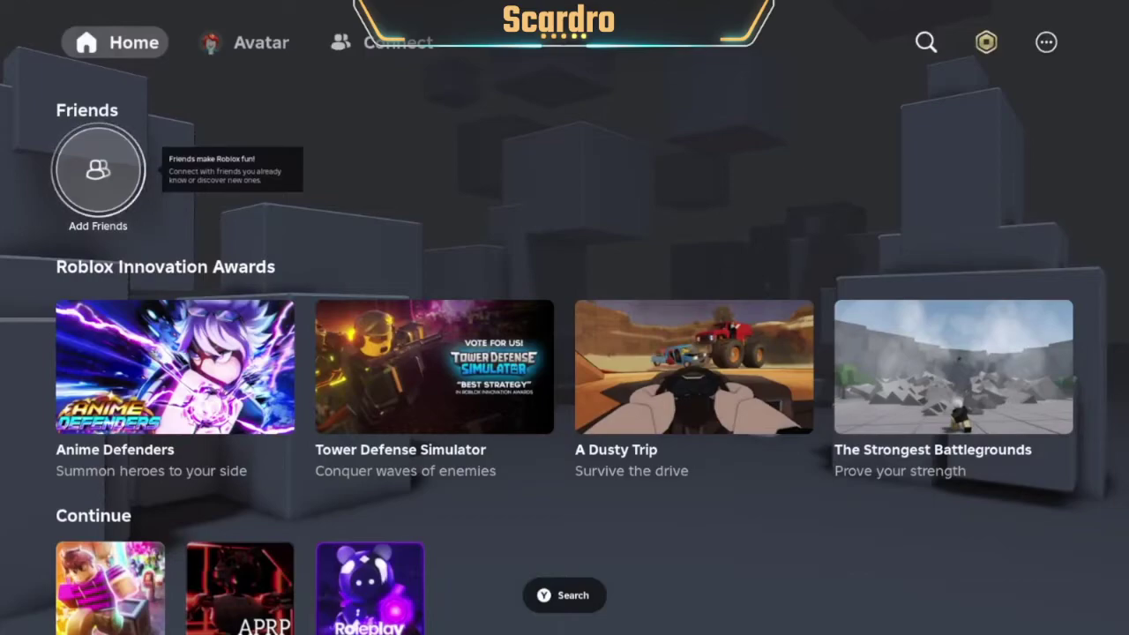
key(Return)
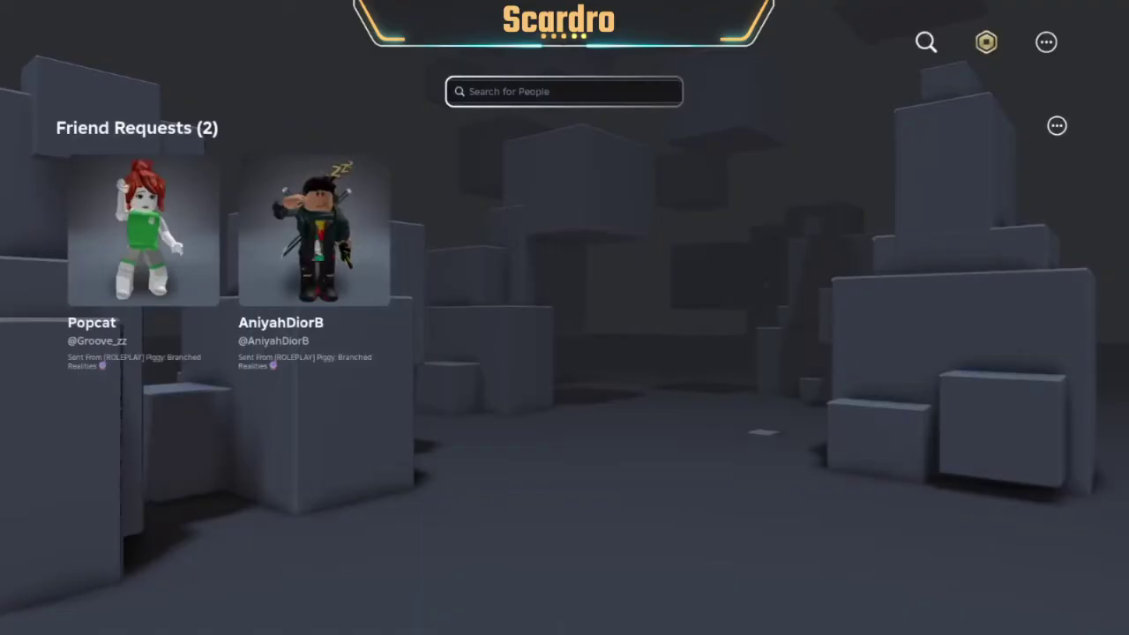
key(Right)
key(Escape)
key(Up)
key(Right)
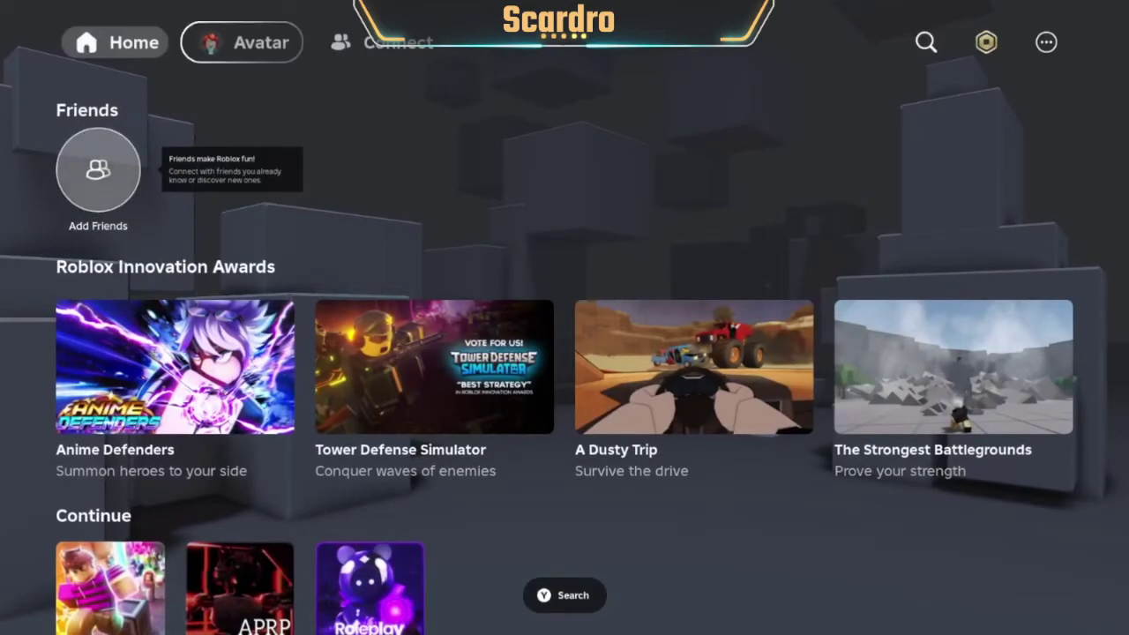
key(Right)
key(Right)
key(Right)
key(Return)
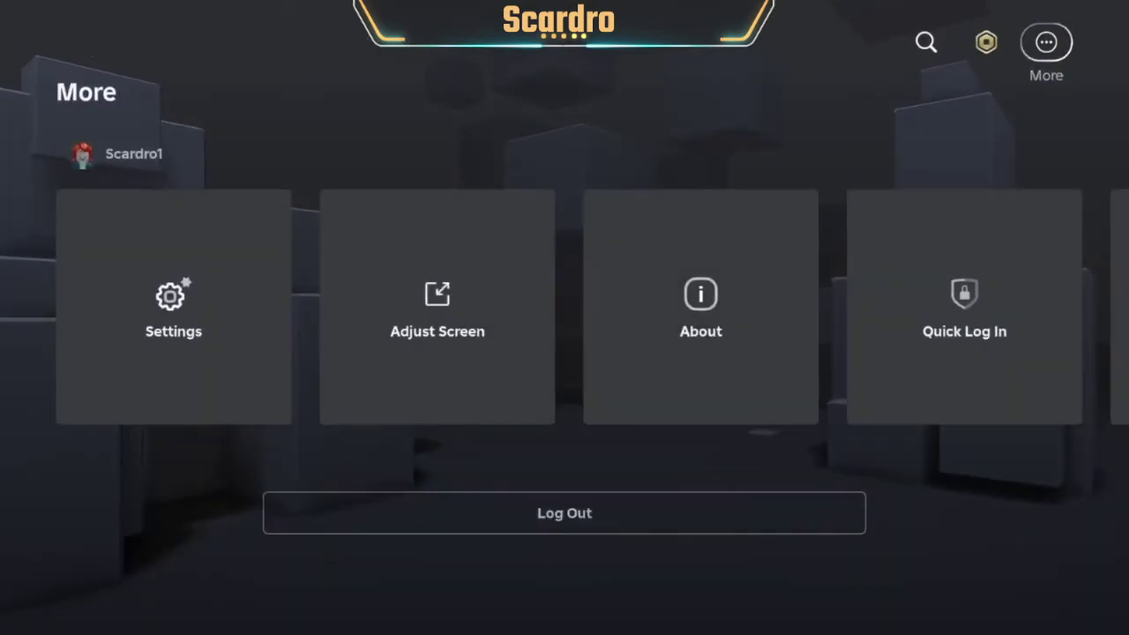
key(Down)
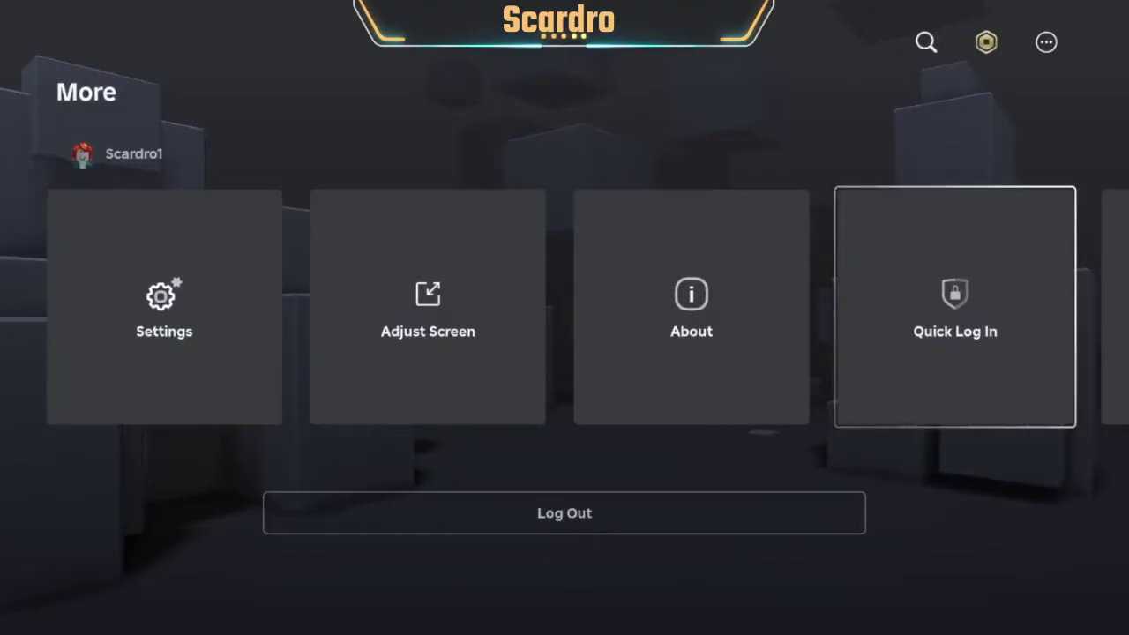
key(Return)
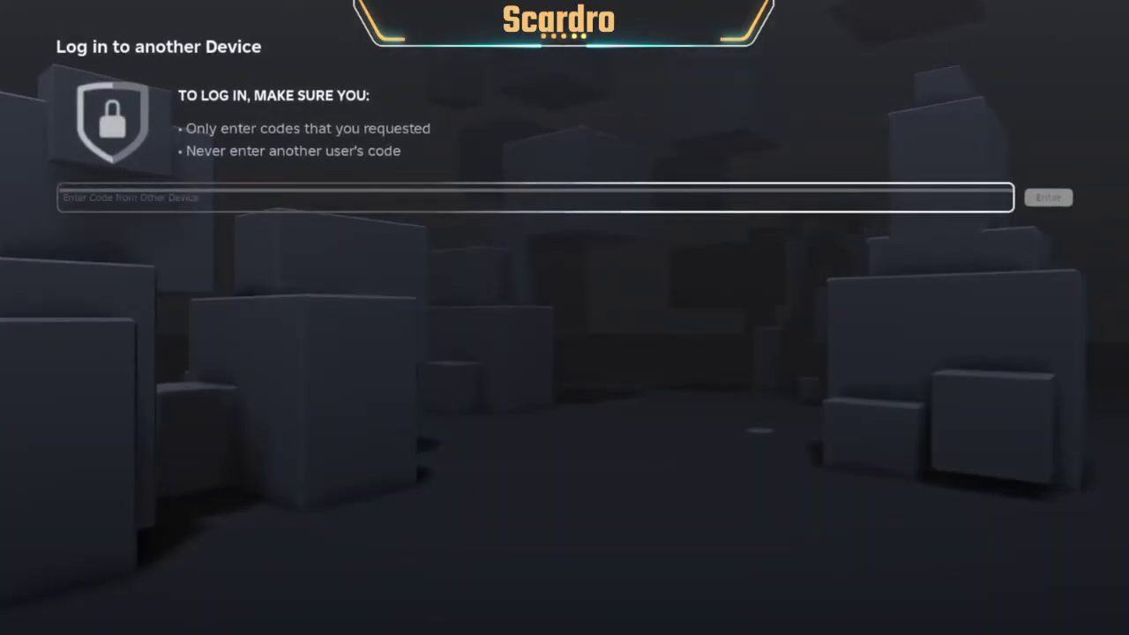
- Enter the six-character Quick Log In code shown on the computer with the on-screen keyboard
key(Return)
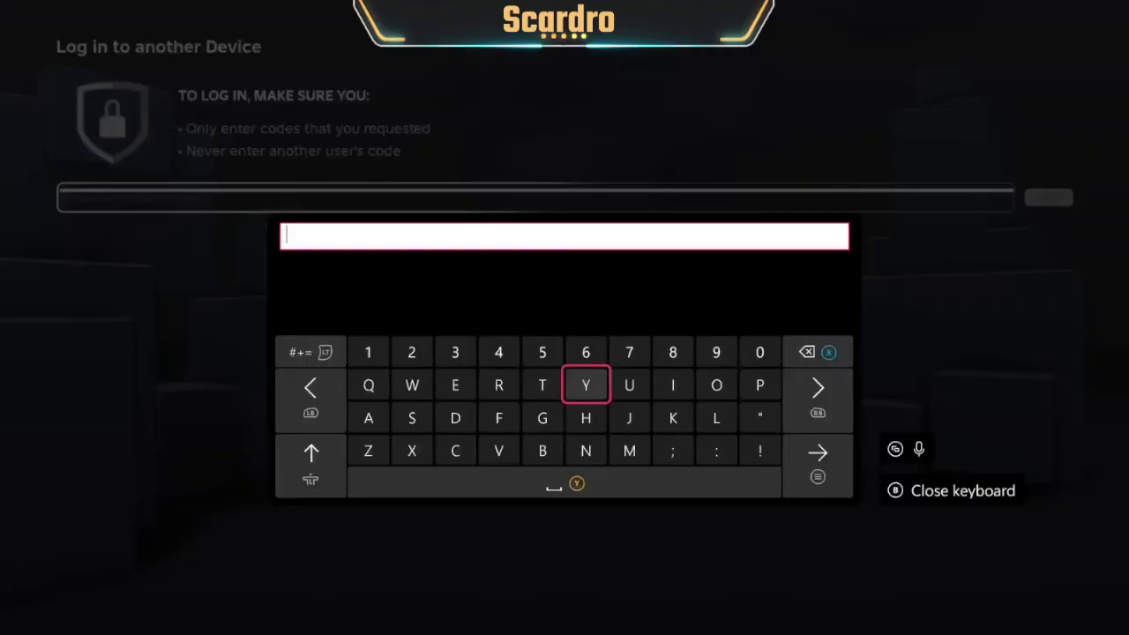
key(Down)
key(Left)
key(Down)
key(Left)
key(Left)
text(C)
key(Up)
text(d)
key(Right)
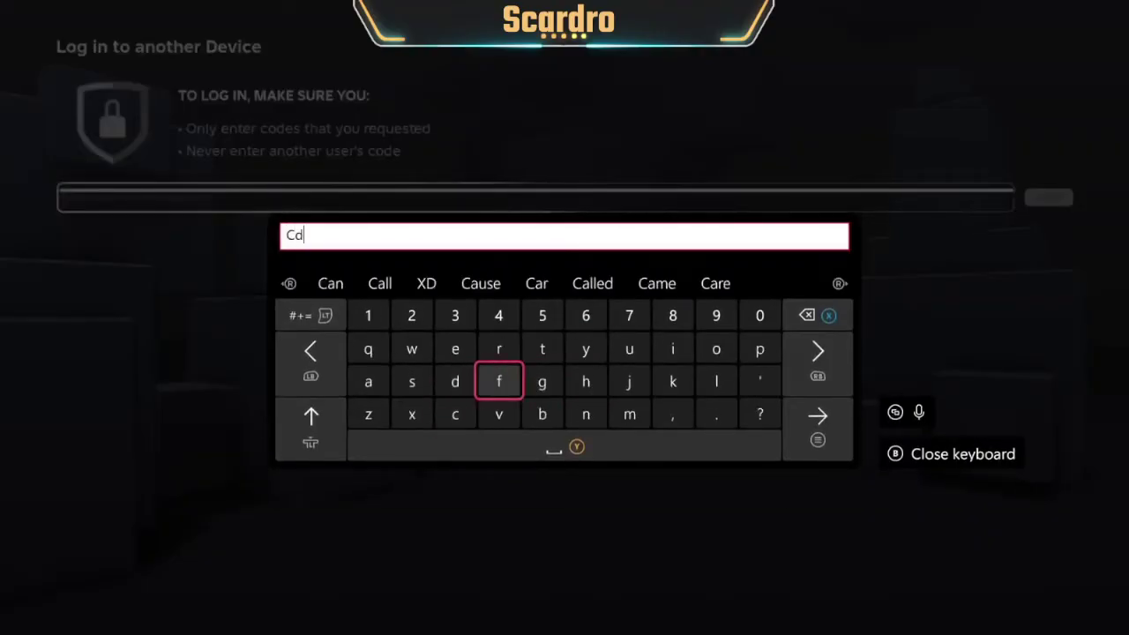
key(Down)
text(v)
key(Right)
key(Right)
key(Right)
key(Up)
key(Right)
key(Up)
key(Right)
key(Right)
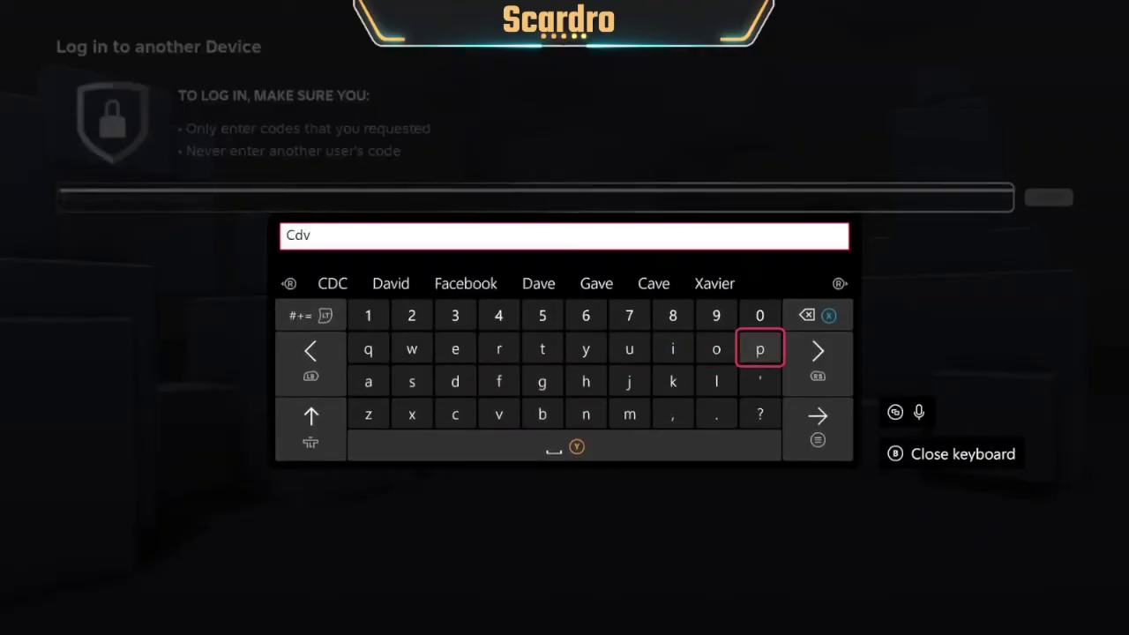
text(p)
key(Down)
key(Left)
key(Left)
key(Left)
key(Left)
key(Left)
key(Left)
text(g)
key(Up)
key(Up)
key(Right)
key(Right)
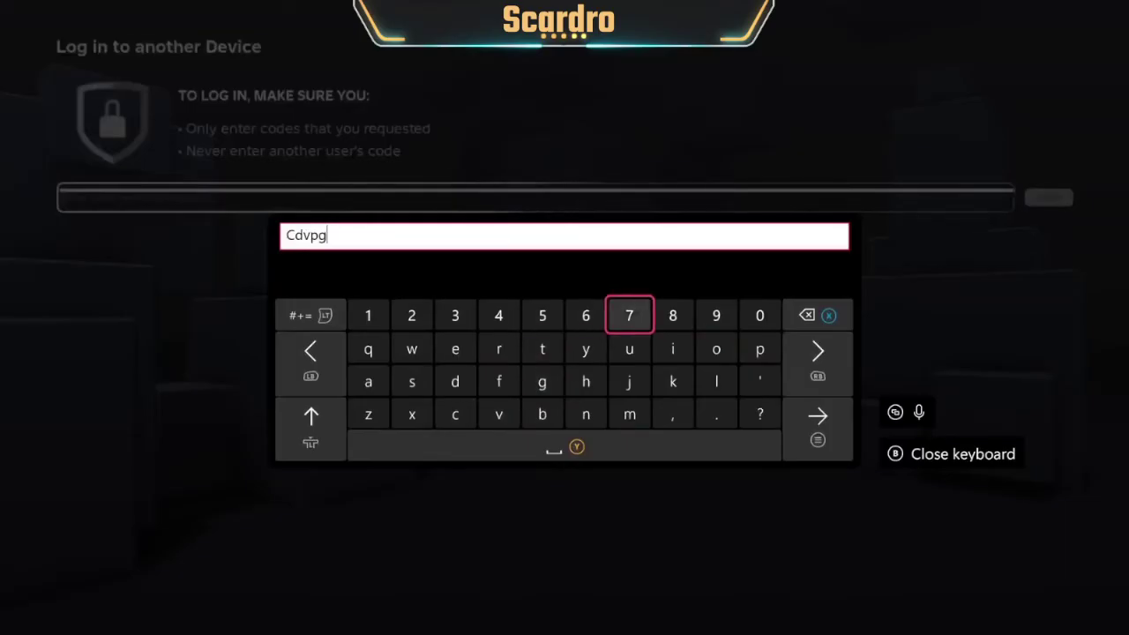
text(7)
key(Escape)
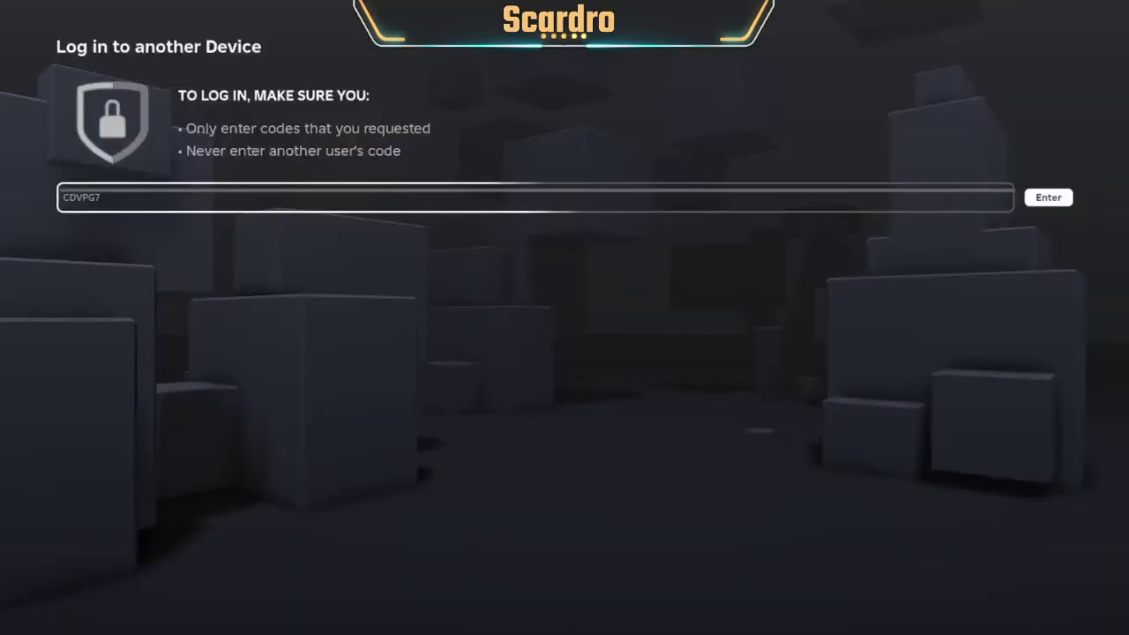
- Submit the code, confirm the computer's login, and dismiss the success message
key(Right)
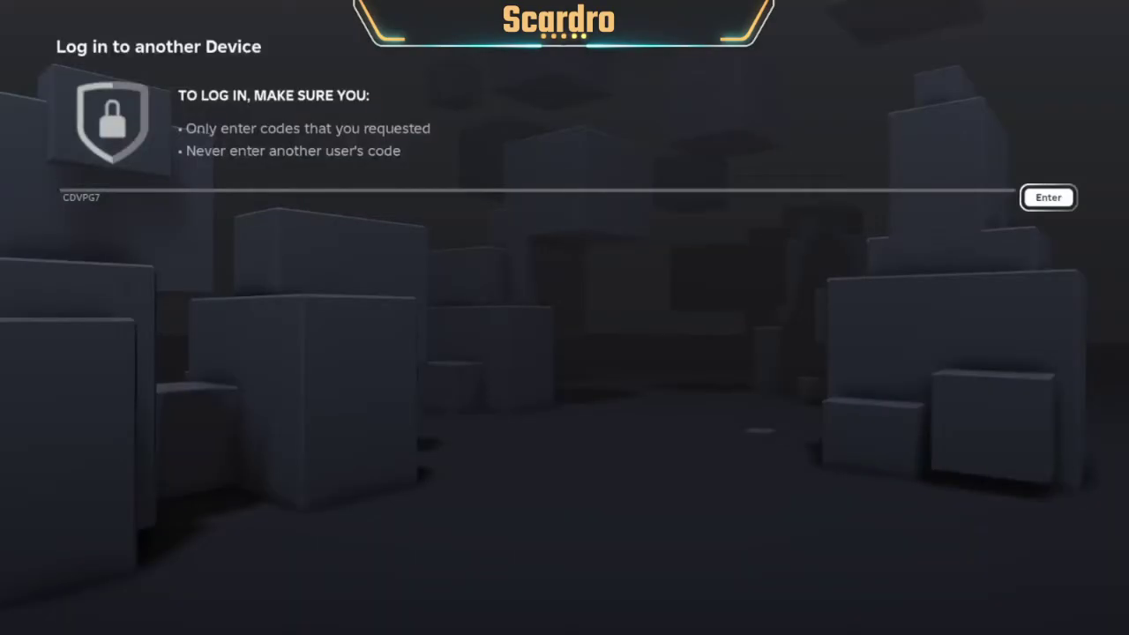
key(Return)
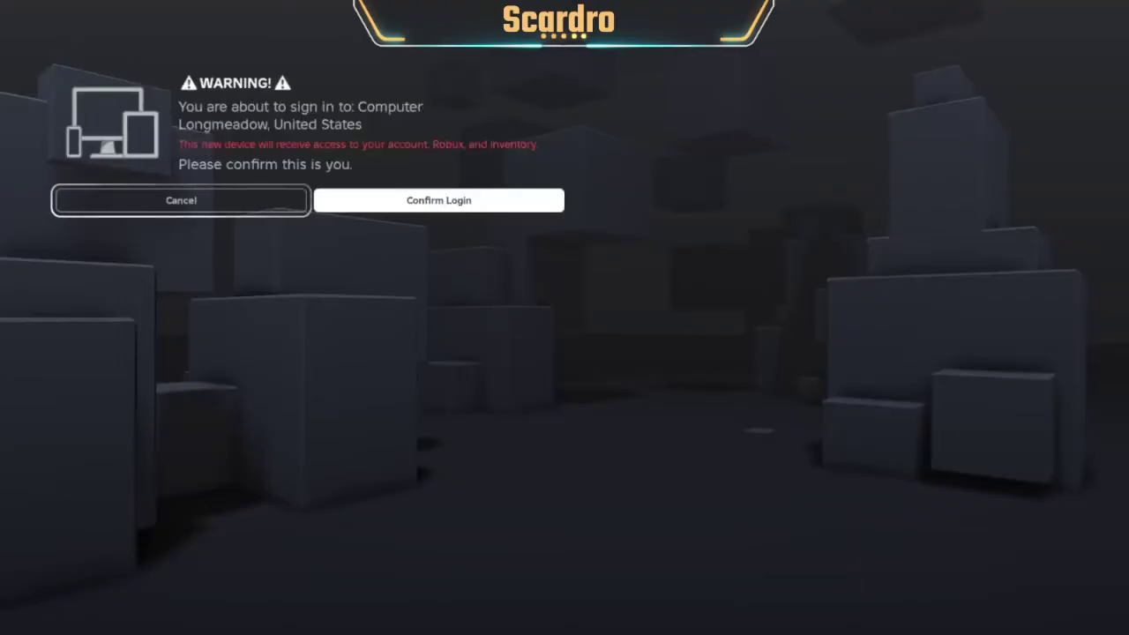
key(Right)
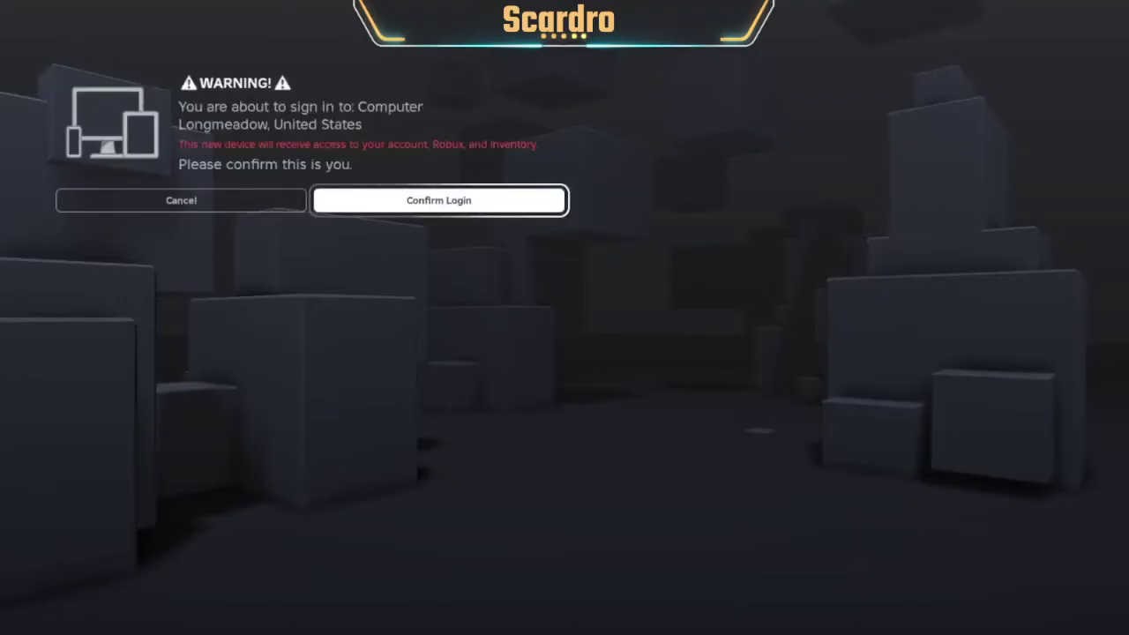
key(Return)
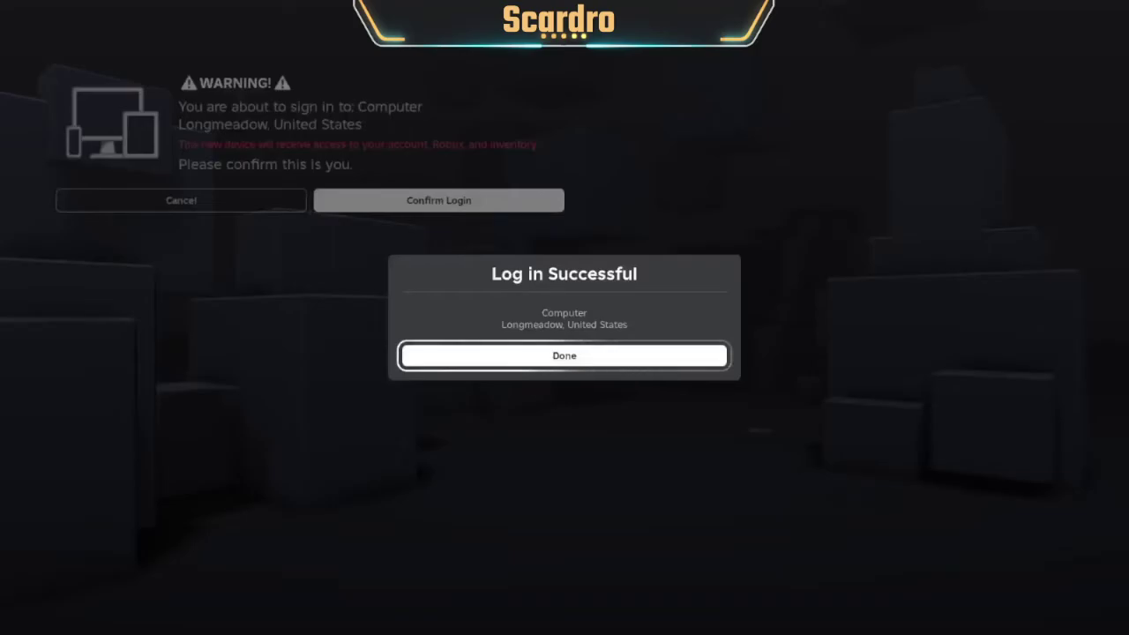
key(Return)
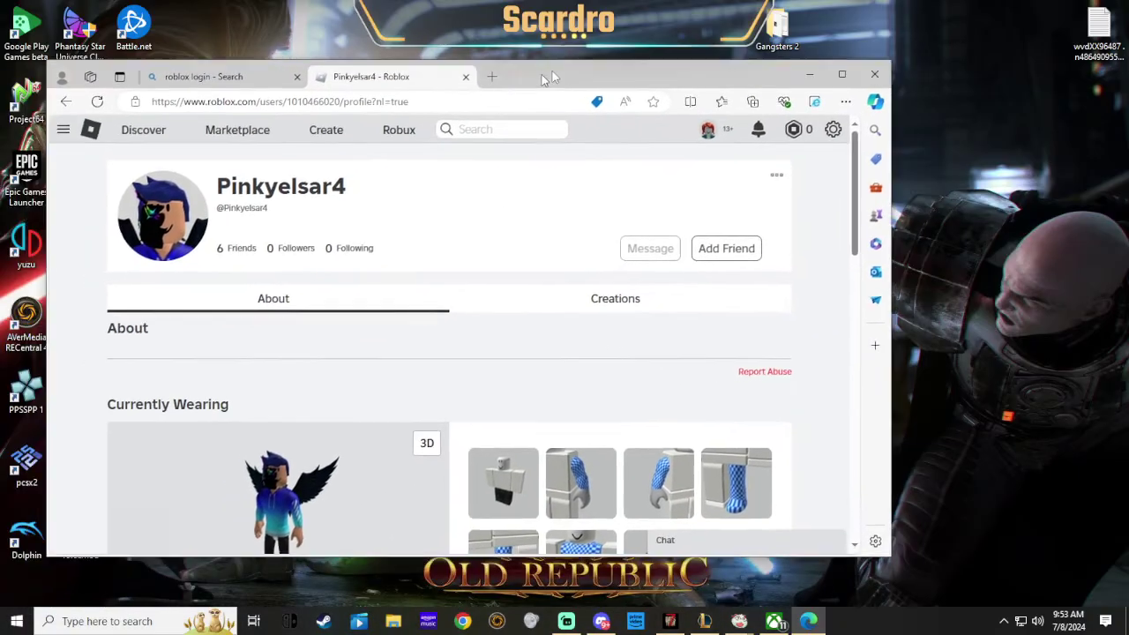
- Maximise Edge, open the Account Info settings page, and glance at the email change form
drag(542, 74, 694, 51)
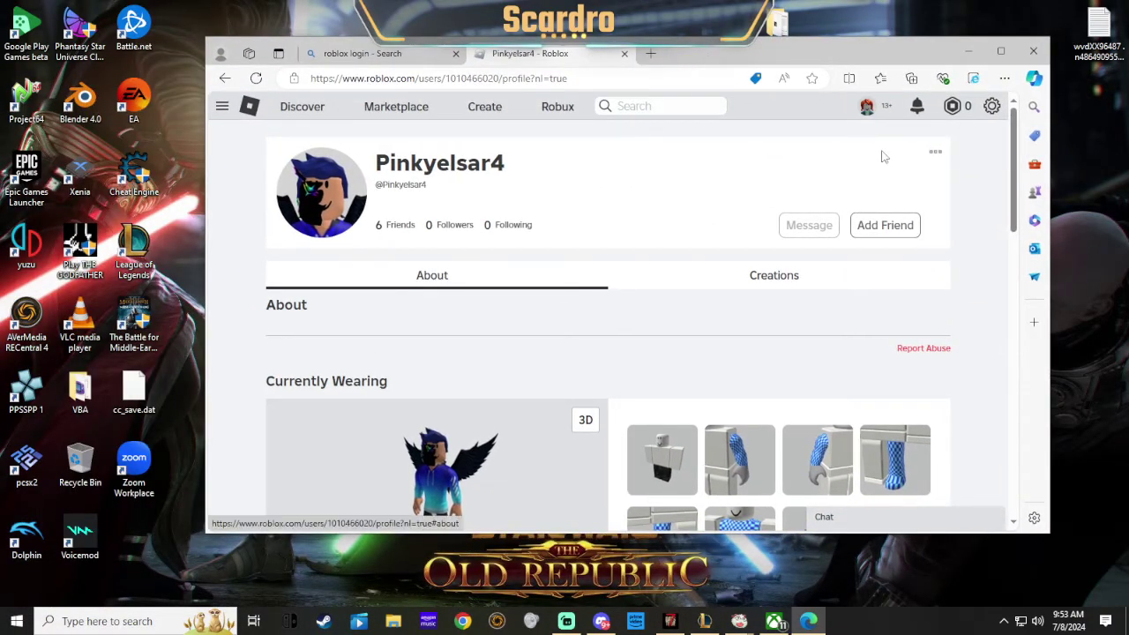
click(1000, 50)
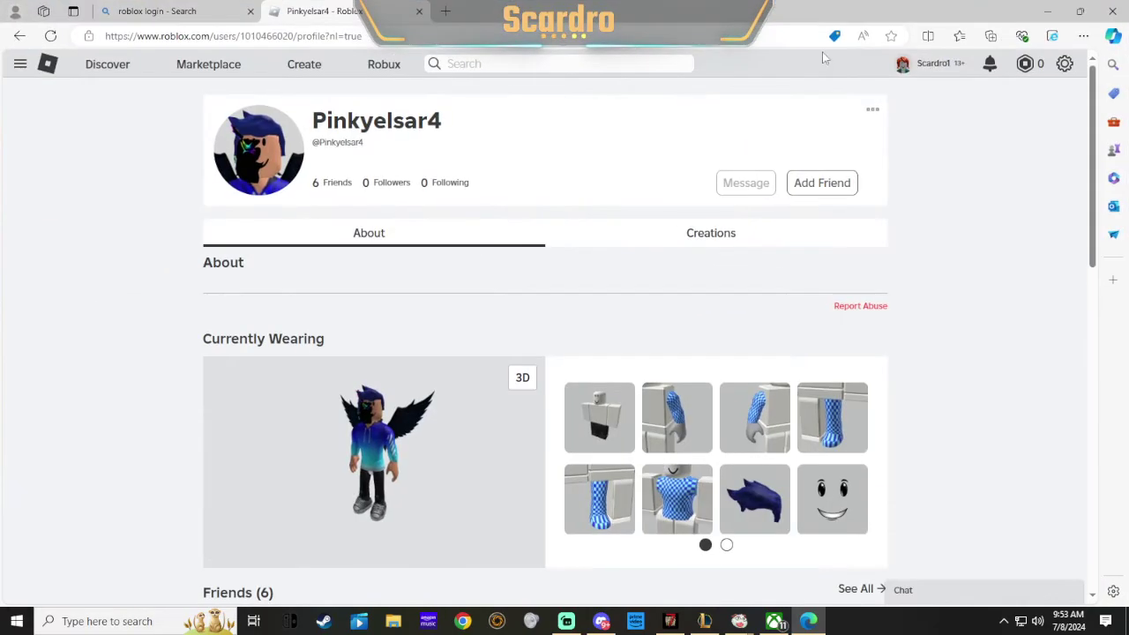
click(1064, 67)
click(1010, 101)
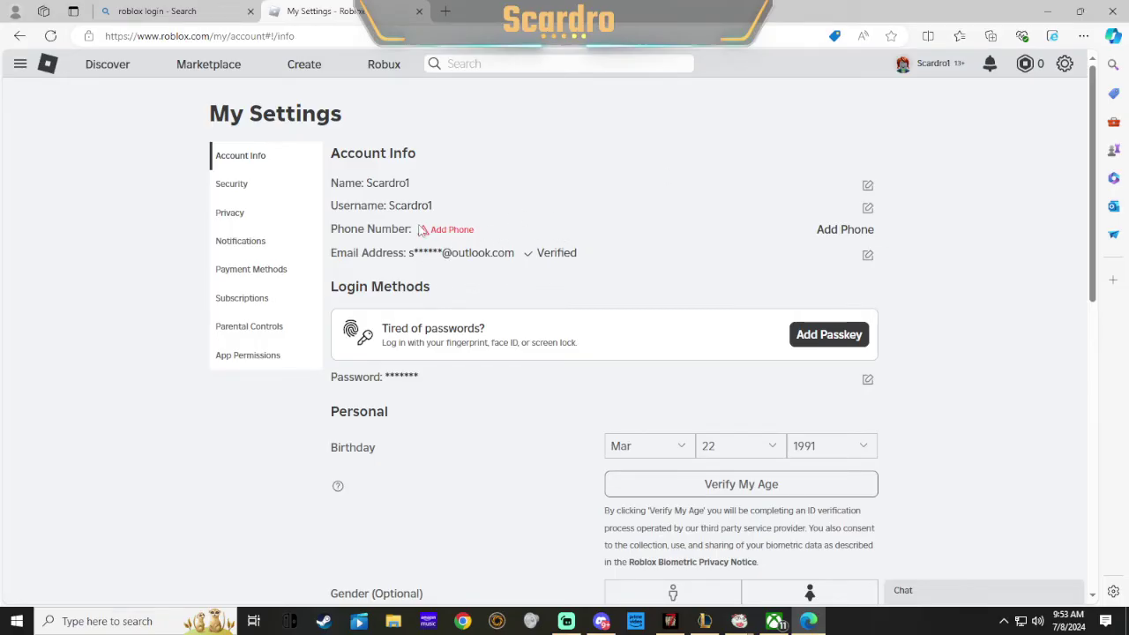
drag(427, 236, 476, 236)
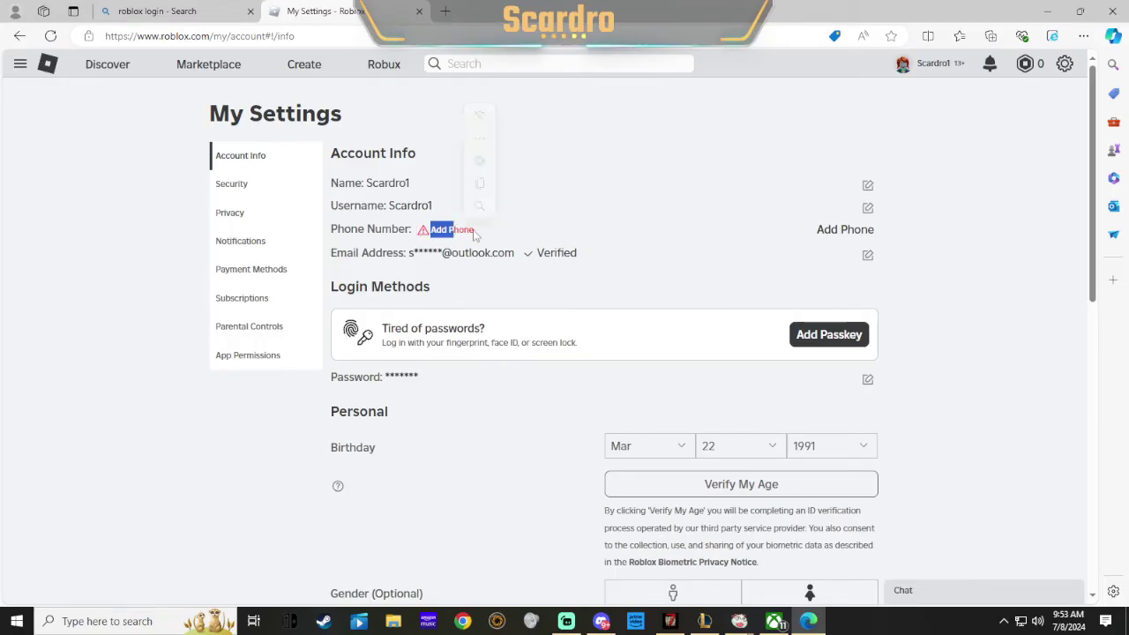
click(558, 245)
click(868, 255)
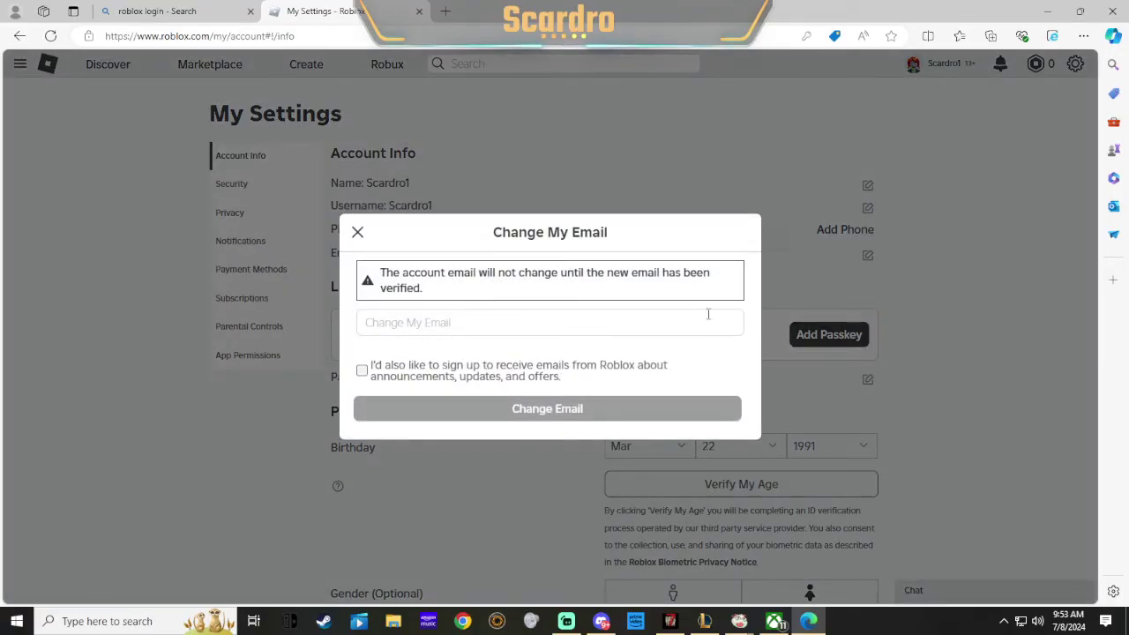
click(358, 233)
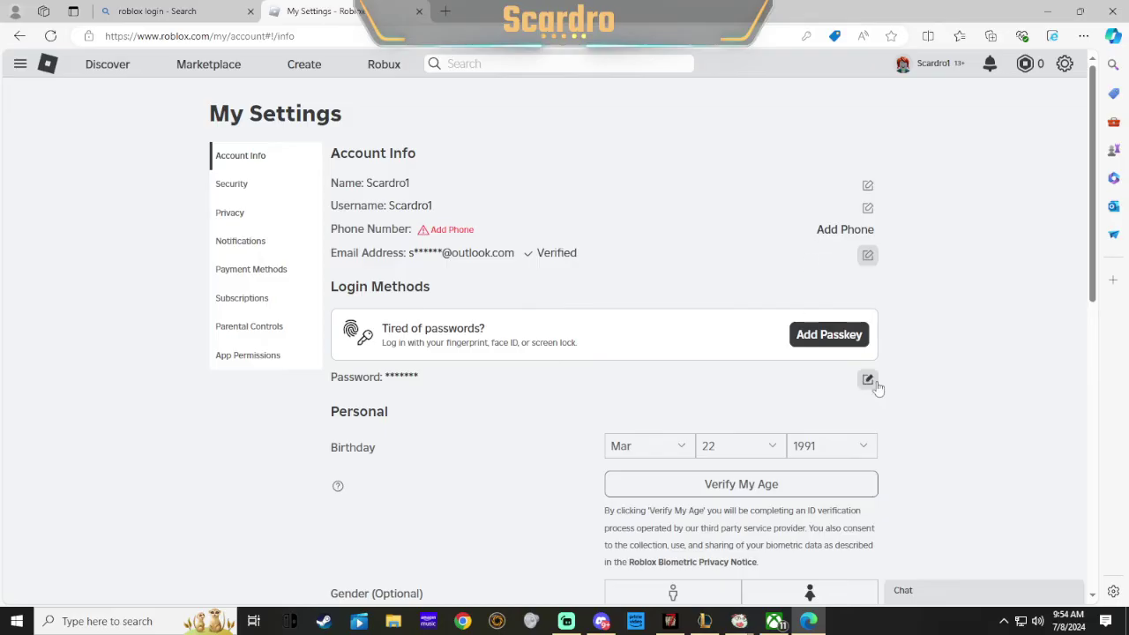
- Log out, then enter the account's email address on the Forgot Password page, fixing a typo
click(1065, 64)
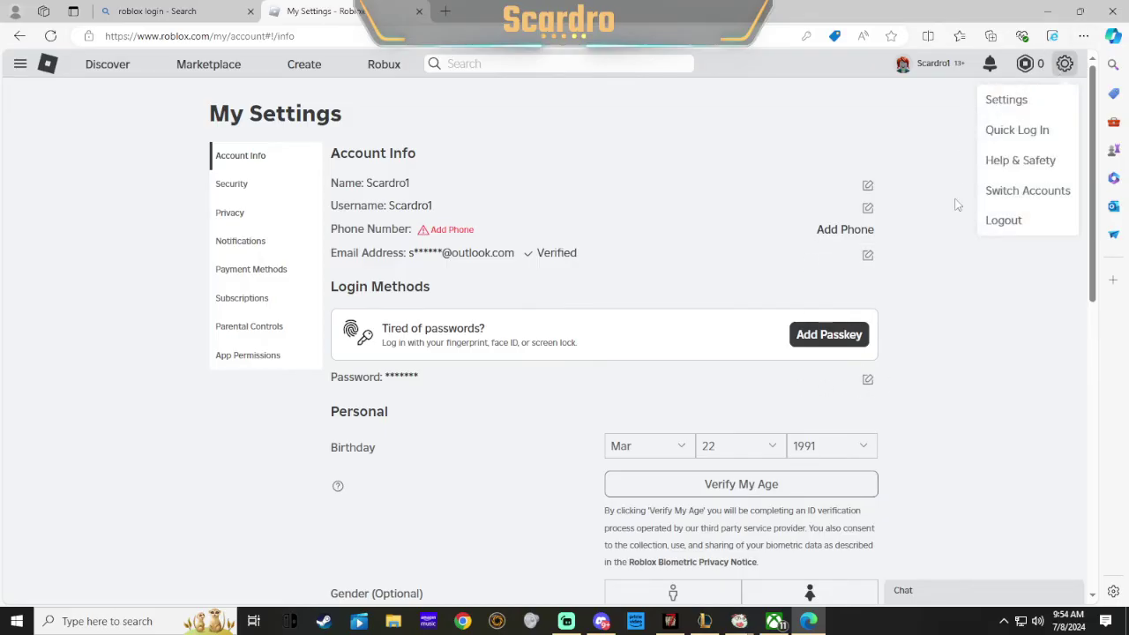
click(1010, 221)
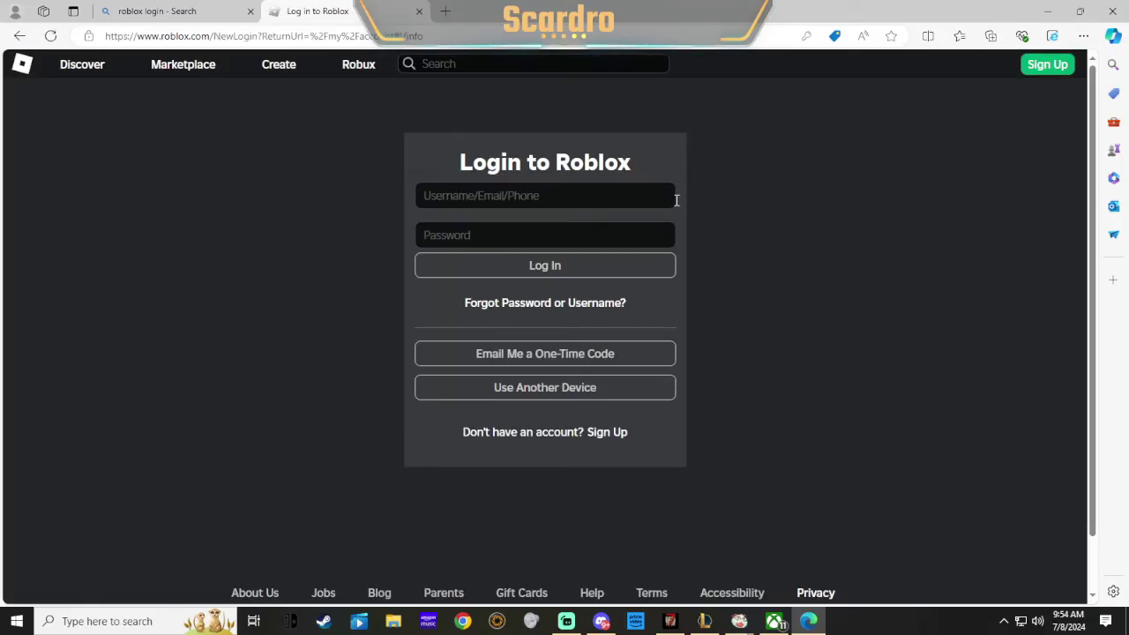
click(529, 305)
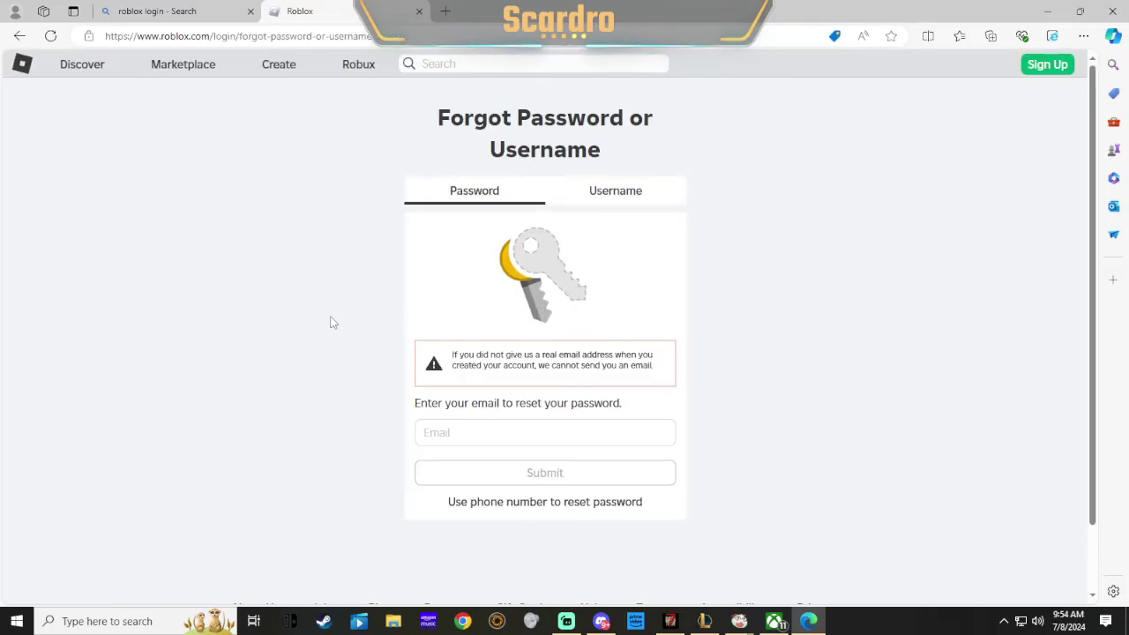
scroll(396, 346, down, 1)
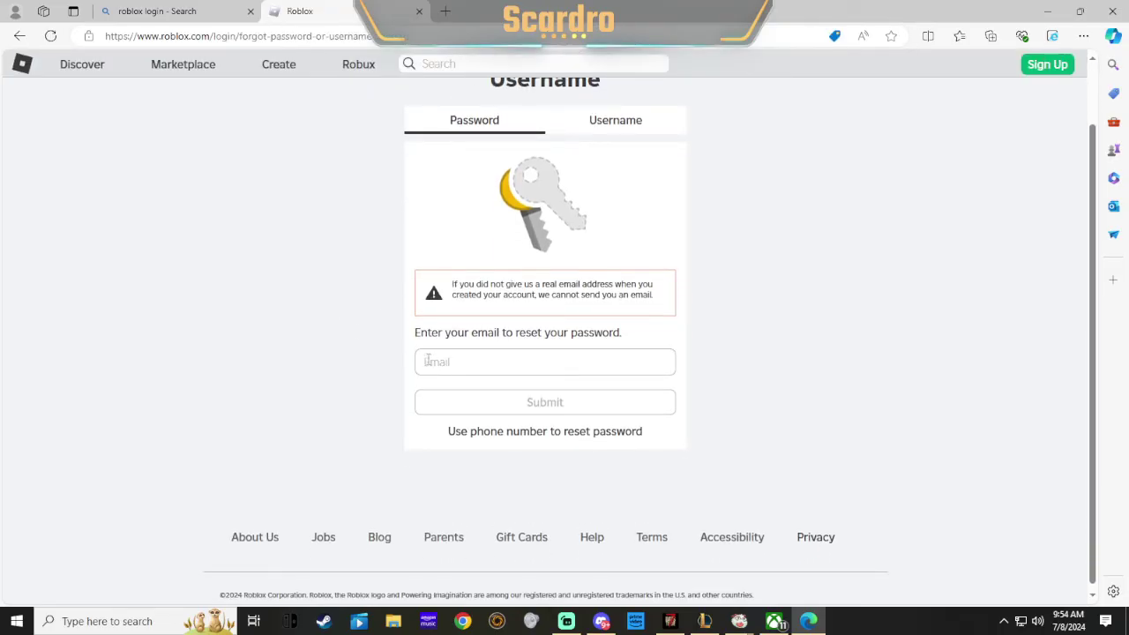
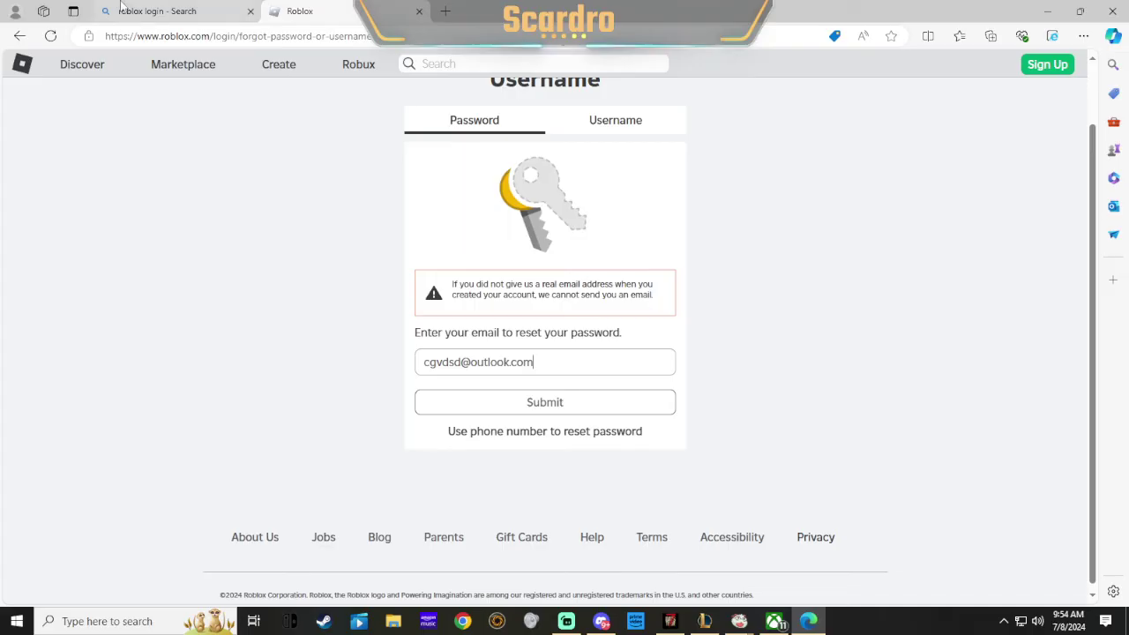
mouse_move(135, 23)
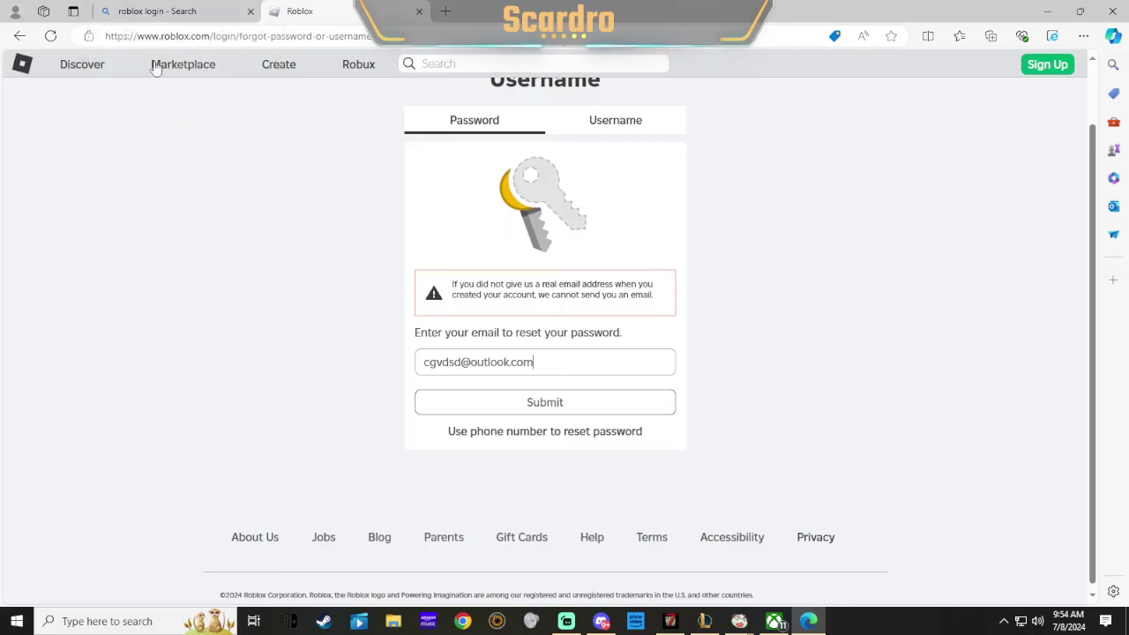